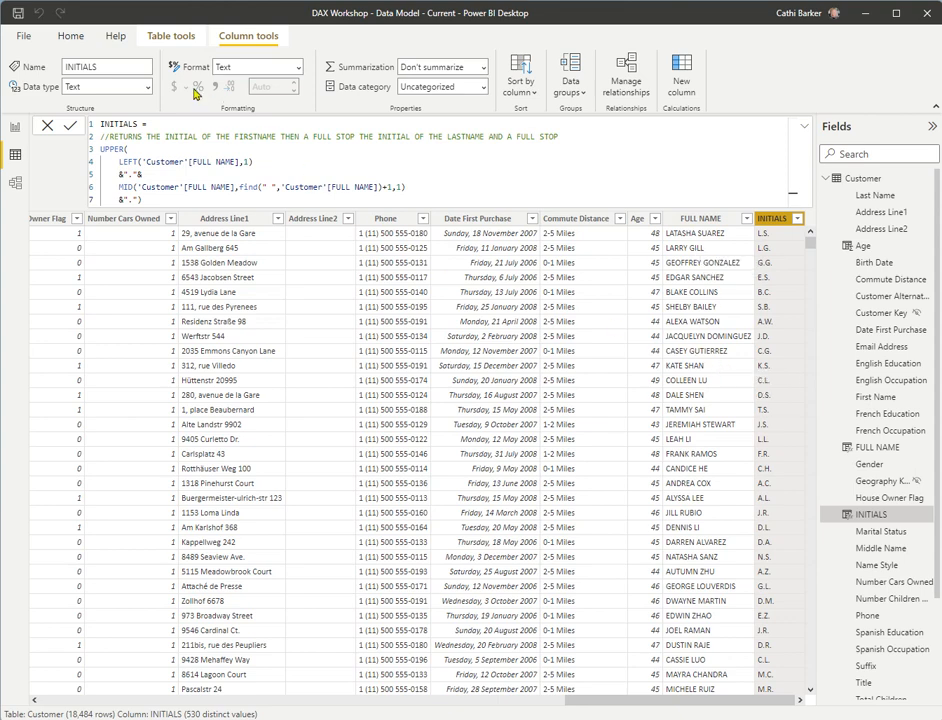
# Add a calculated column named FIRSTNAME to the Customer table with the comment //RETURNS THE FIRSTNAME
pyautogui.click(68, 38)
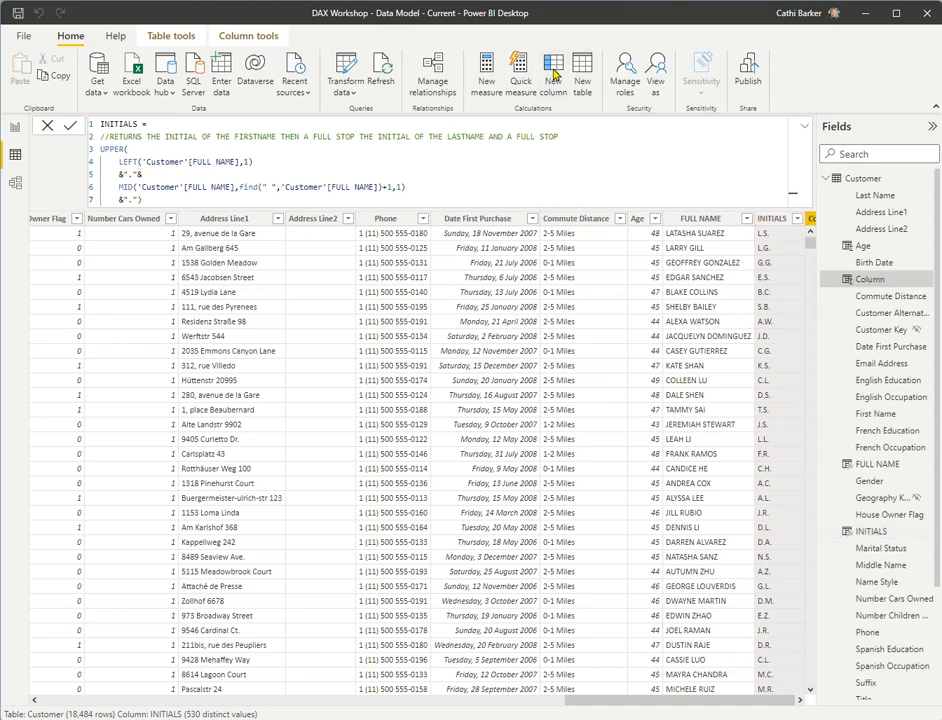
pyautogui.click(553, 72)
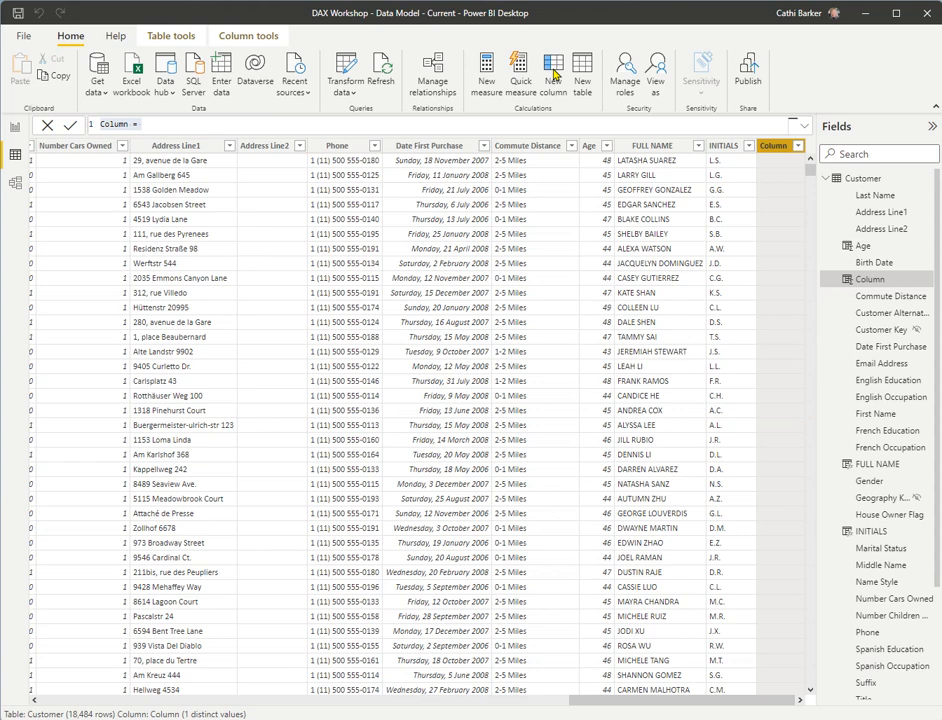
pyautogui.click(164, 126)
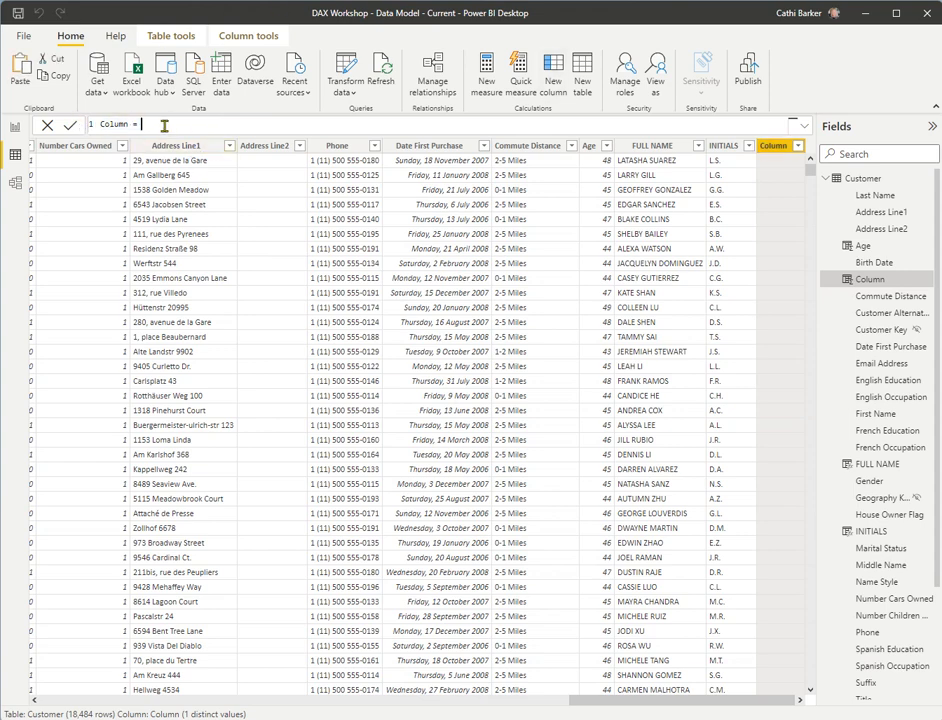
pyautogui.hotkey('shift', 'Home')
pyautogui.write('FIRSTNAME')
pyautogui.write('=')
pyautogui.hotkey('shift', 'Return')
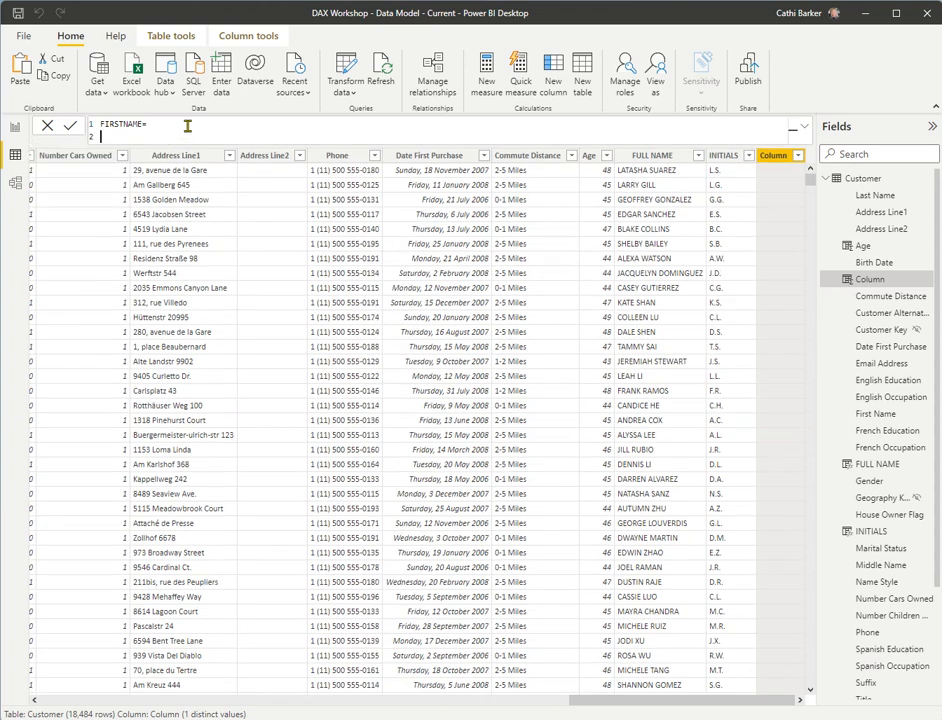
pyautogui.write('//RETURNS THE FIRSTNAME')
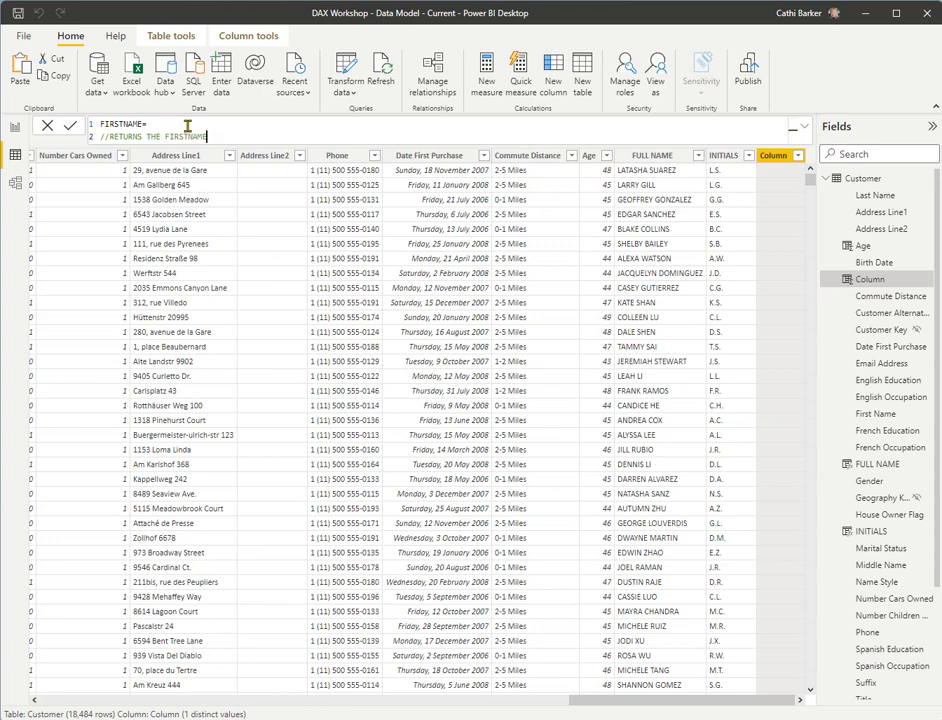
# Below the comment, start an indented LEFT function with 'Customer'[FULL NAME] as its text argument
pyautogui.hotkey('shift', 'Return')
pyautogui.press('Tab')
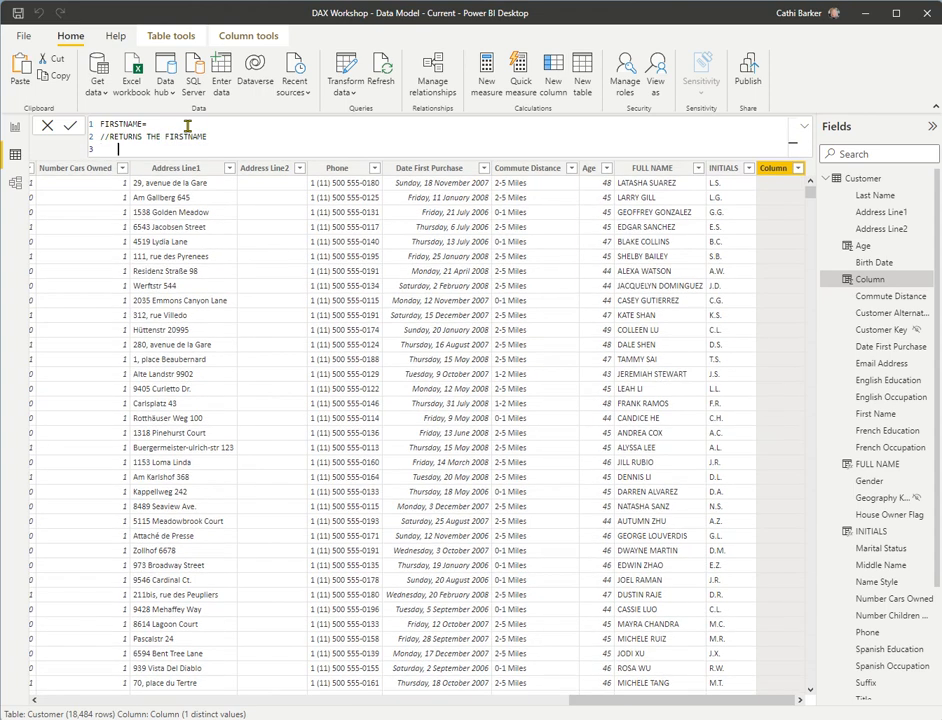
pyautogui.write('LEFT')
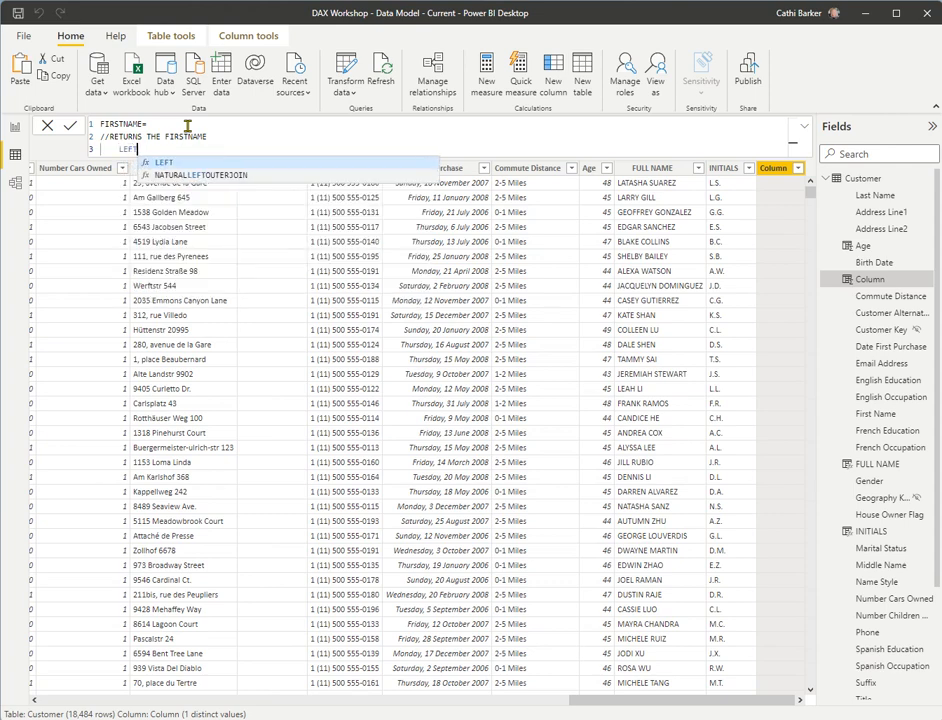
pyautogui.write('(')
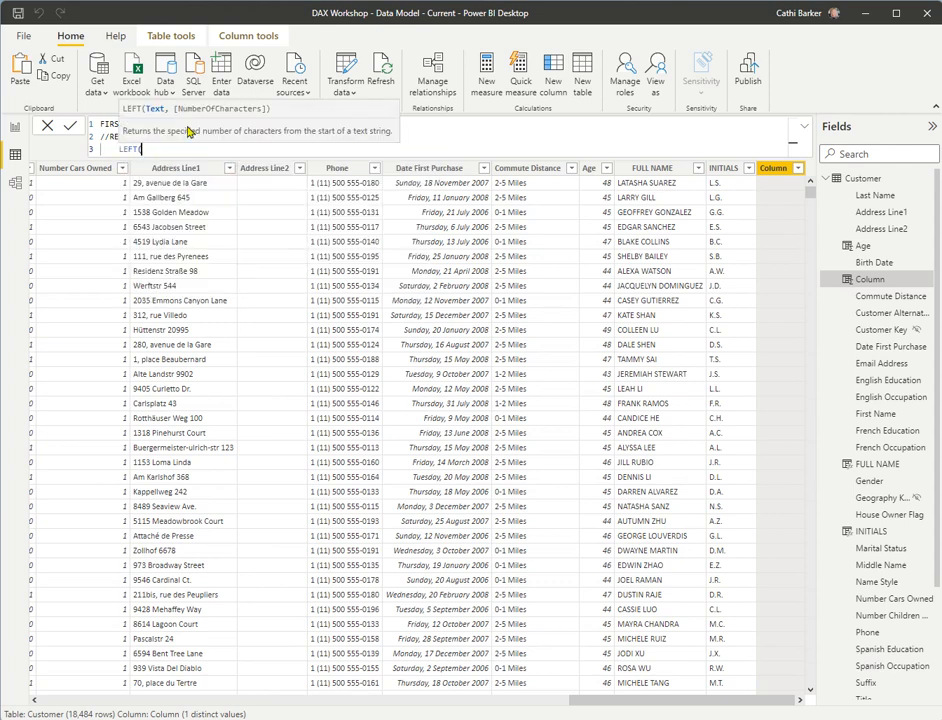
pyautogui.write("'")
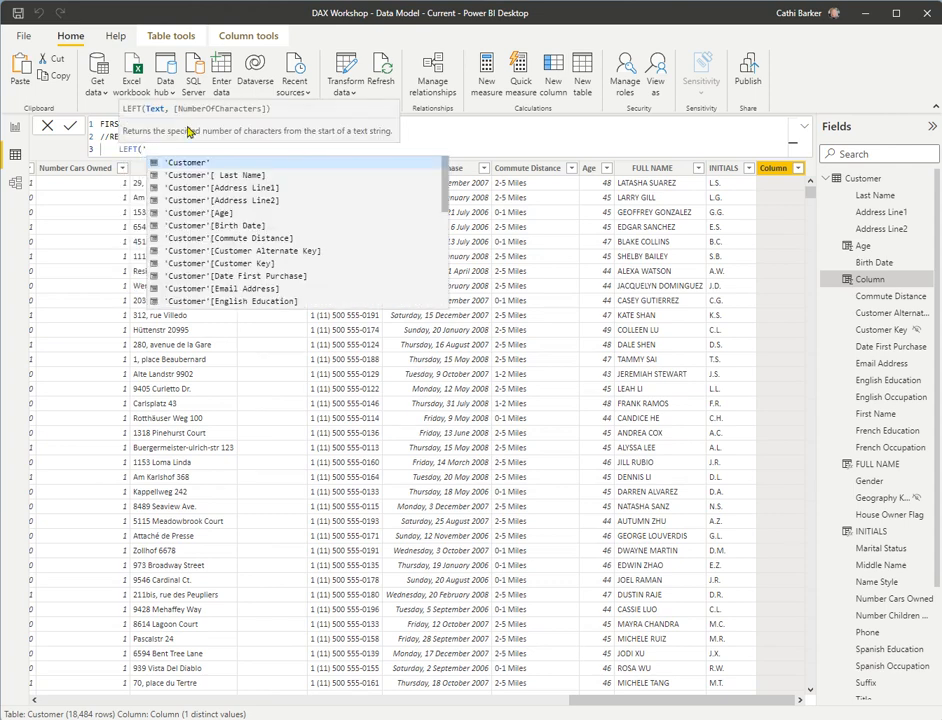
pyautogui.write('FULL')
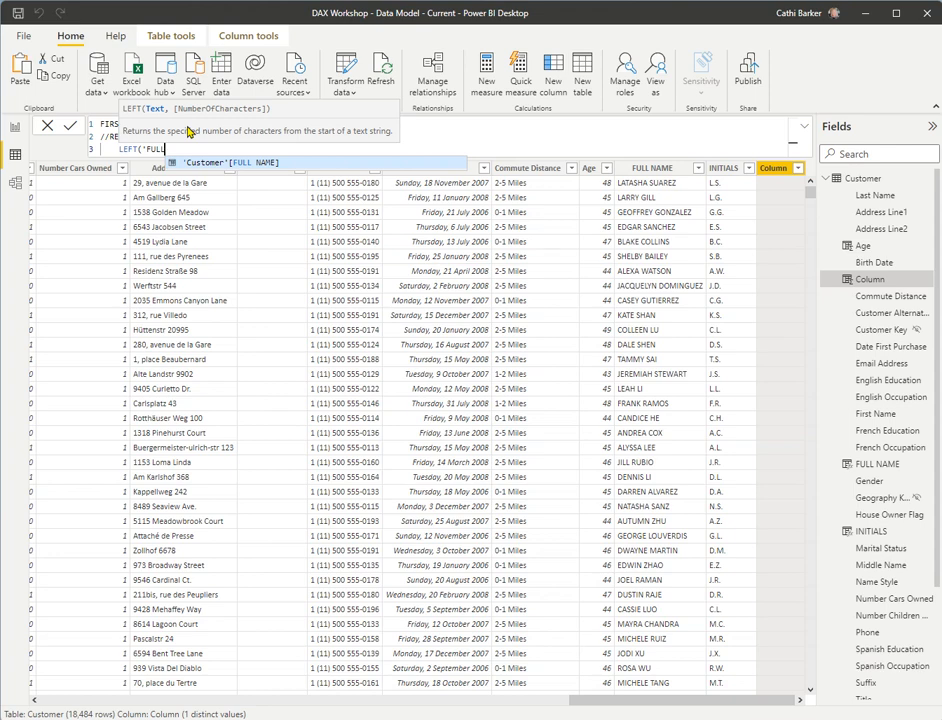
pyautogui.press('Tab')
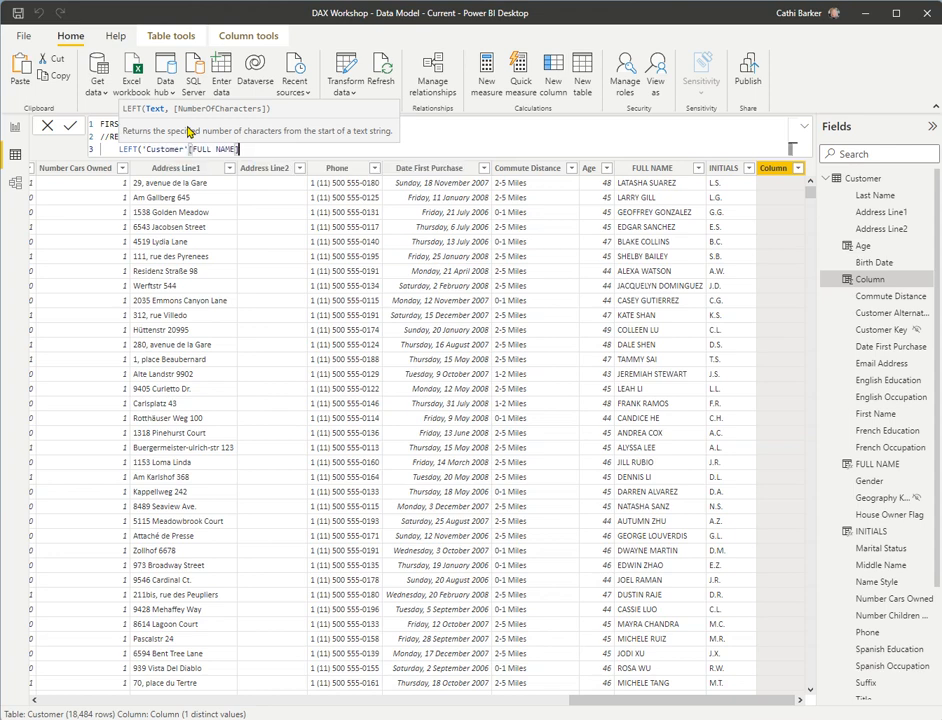
# Complete the LEFT function with FIND(" ",Customer[FULL NAME]) as the number of characters and commit the FIRSTNAME formula
pyautogui.write(',FIND')
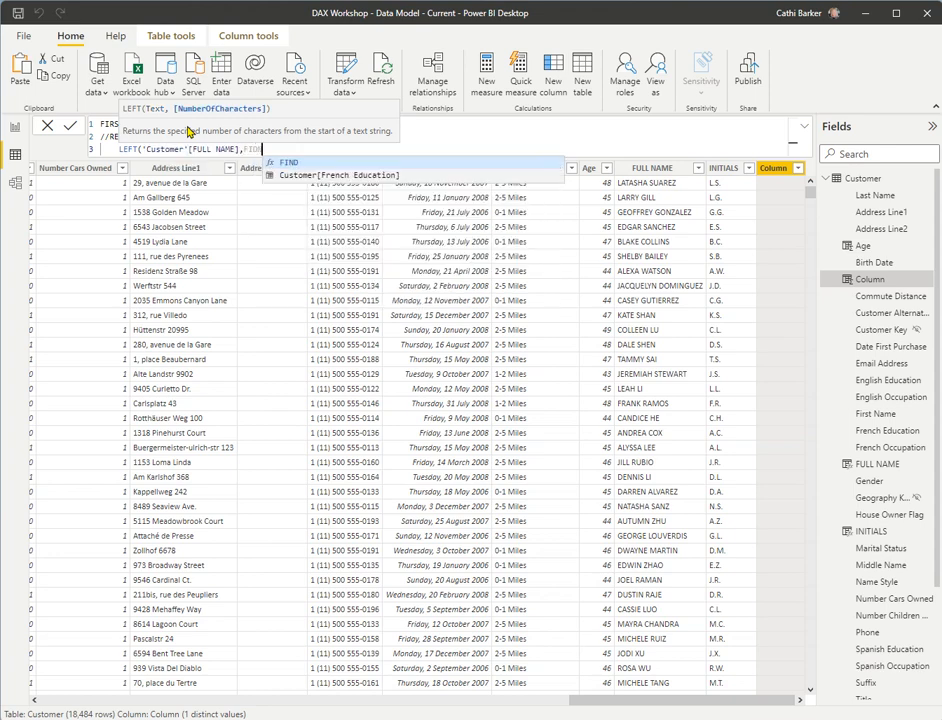
pyautogui.write('(" ",')
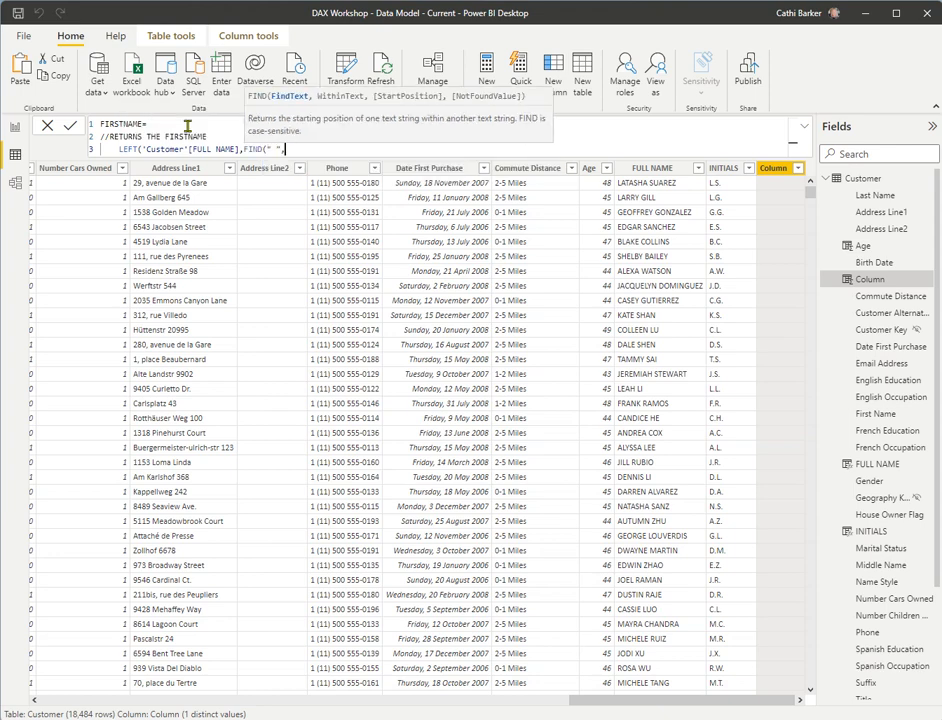
pyautogui.write('FULL')
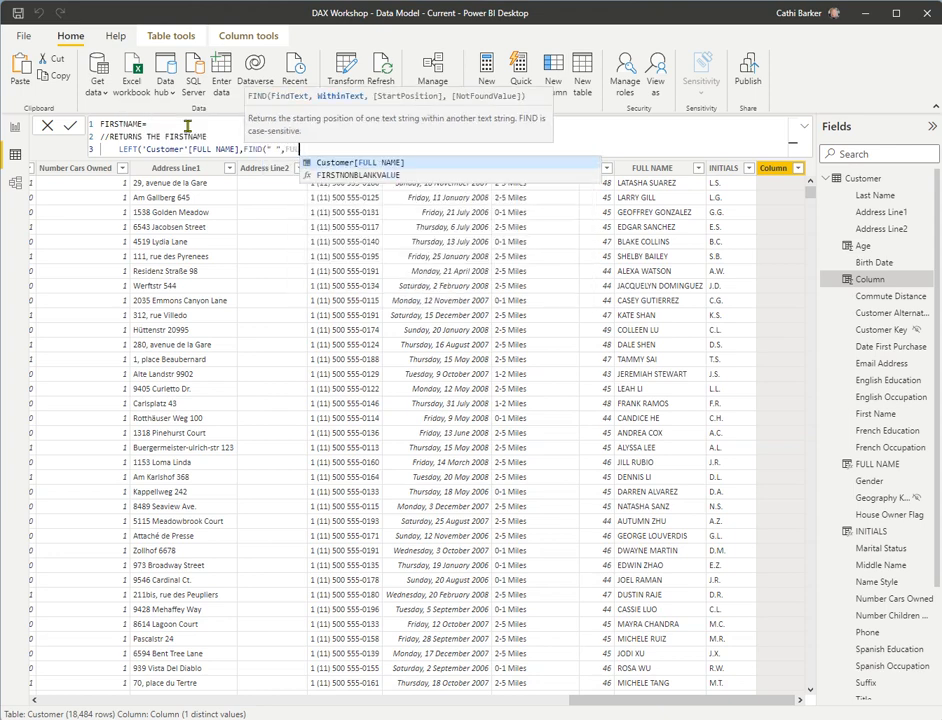
pyautogui.press('Tab')
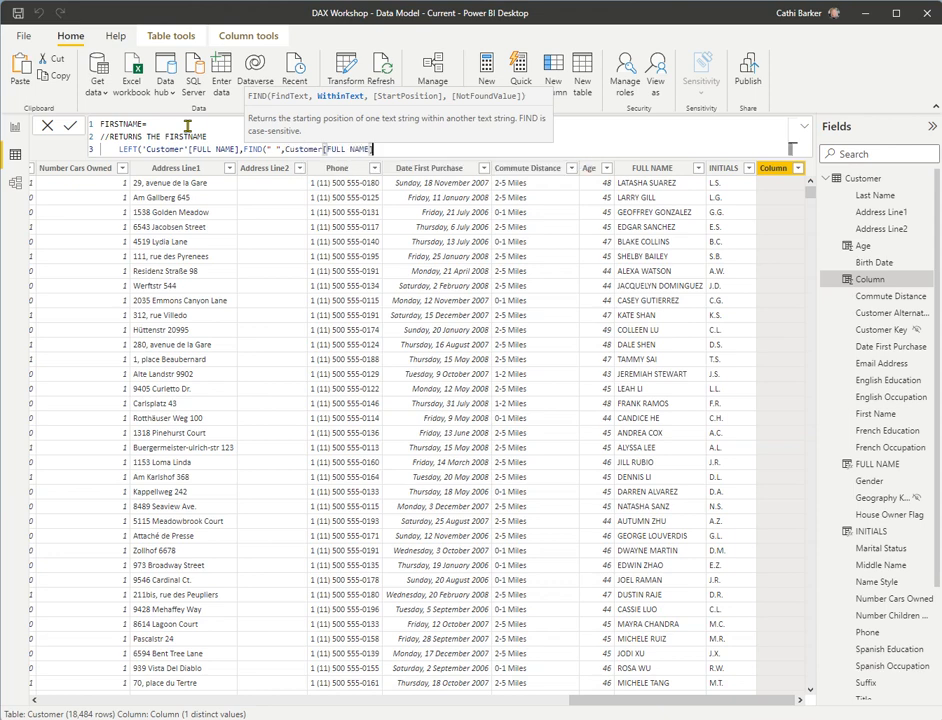
pyautogui.write(')')
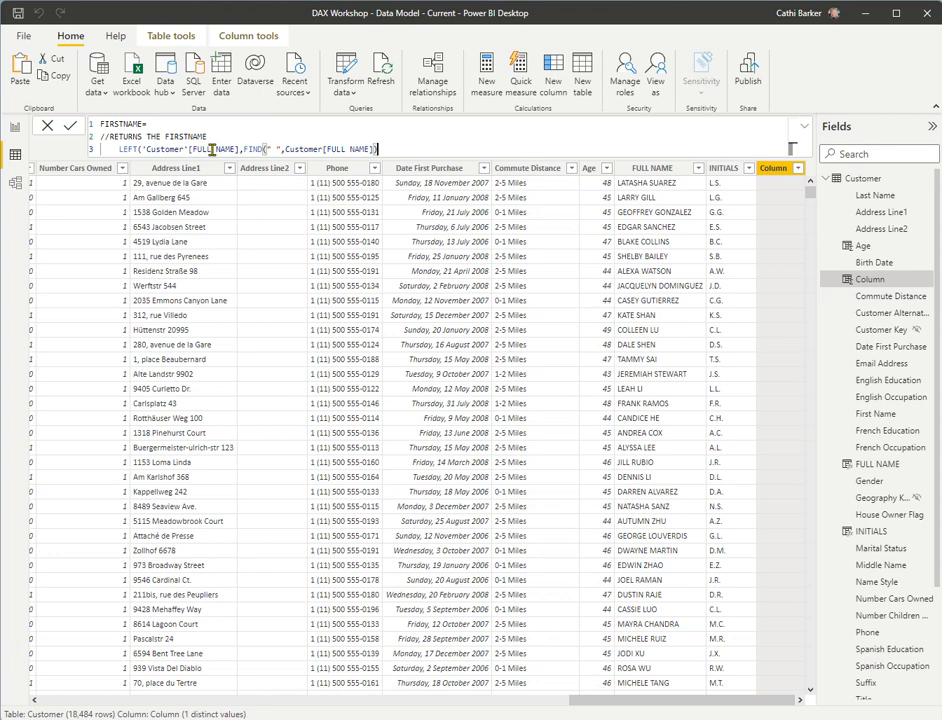
pyautogui.write(')')
pyautogui.press('Return')
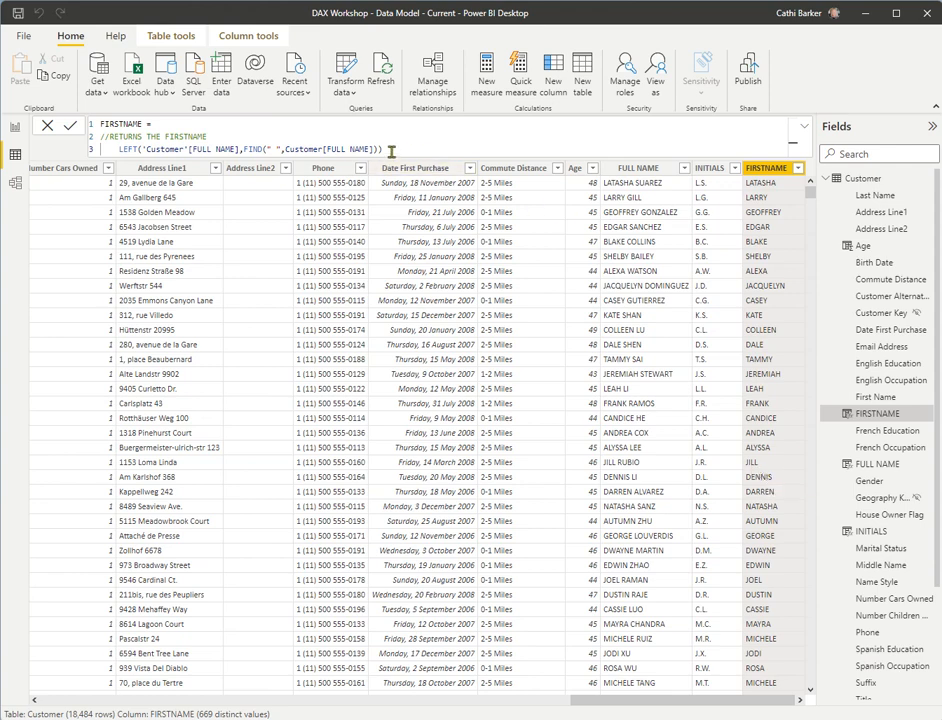
# Copy the entire FIRSTNAME formula into another new calculated column
pyautogui.moveTo(391, 151); pyautogui.dragTo(100, 123)
pyautogui.hotkey('ctrl', 'c')
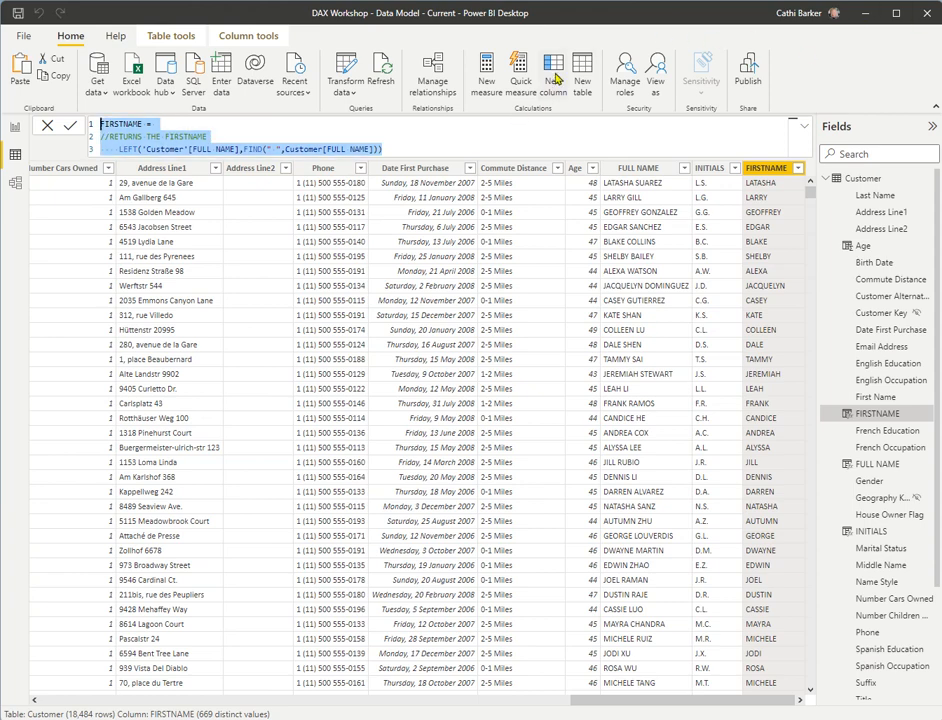
pyautogui.click(557, 78)
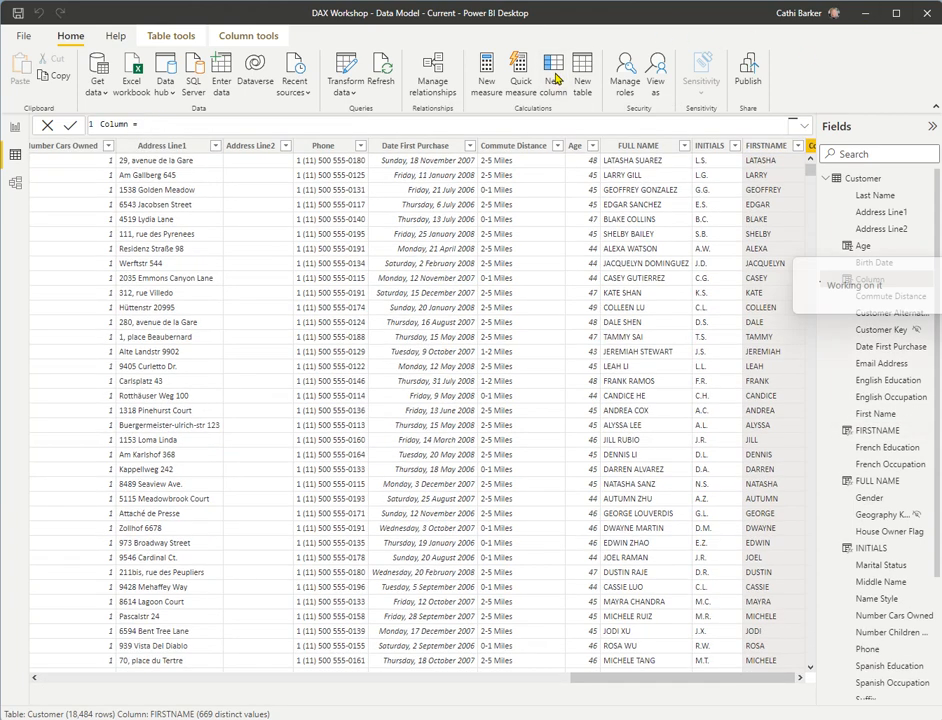
pyautogui.hotkey('ctrl', 'v')
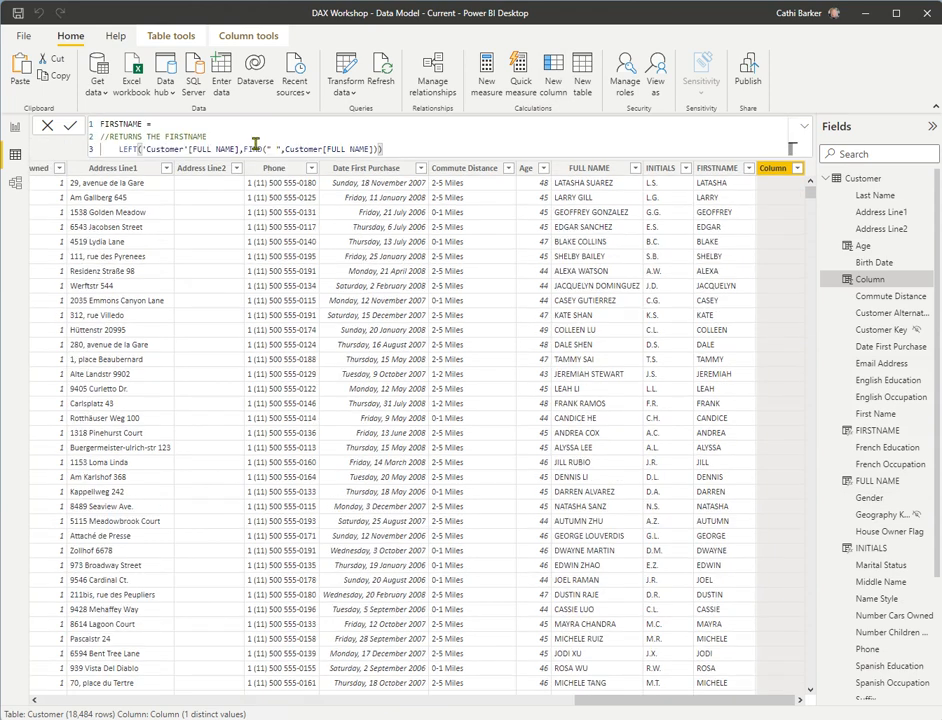
# Rename the copied formula's column to SURNAME and change its comment to //RETURNS THE SURNAME
pyautogui.click(110, 123)
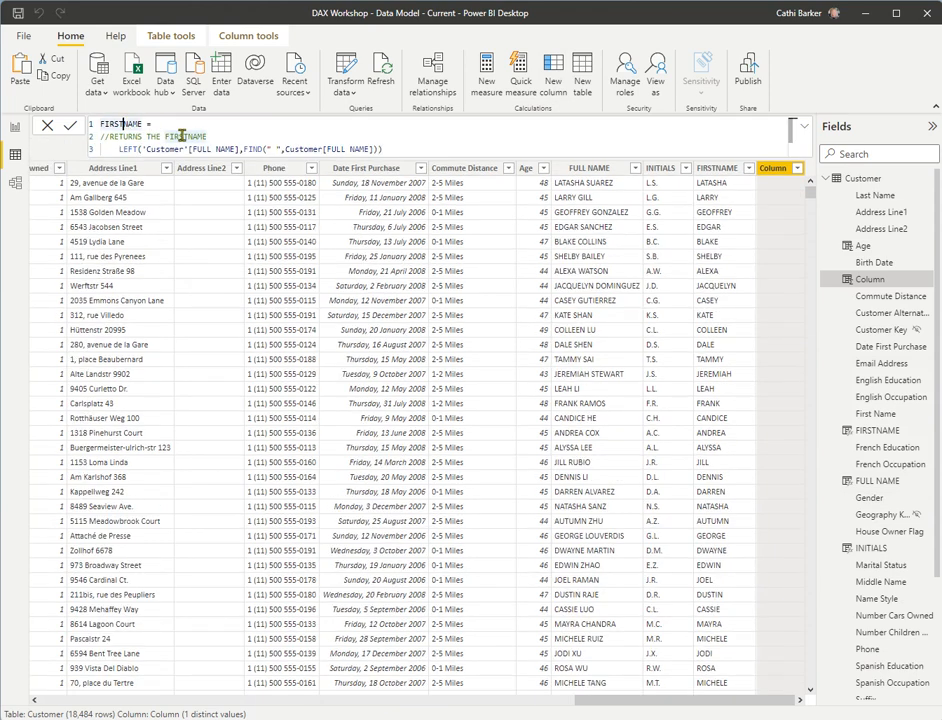
pyautogui.hotkey('shift', 'Home')
pyautogui.press('BackSpace')
pyautogui.write('sur')
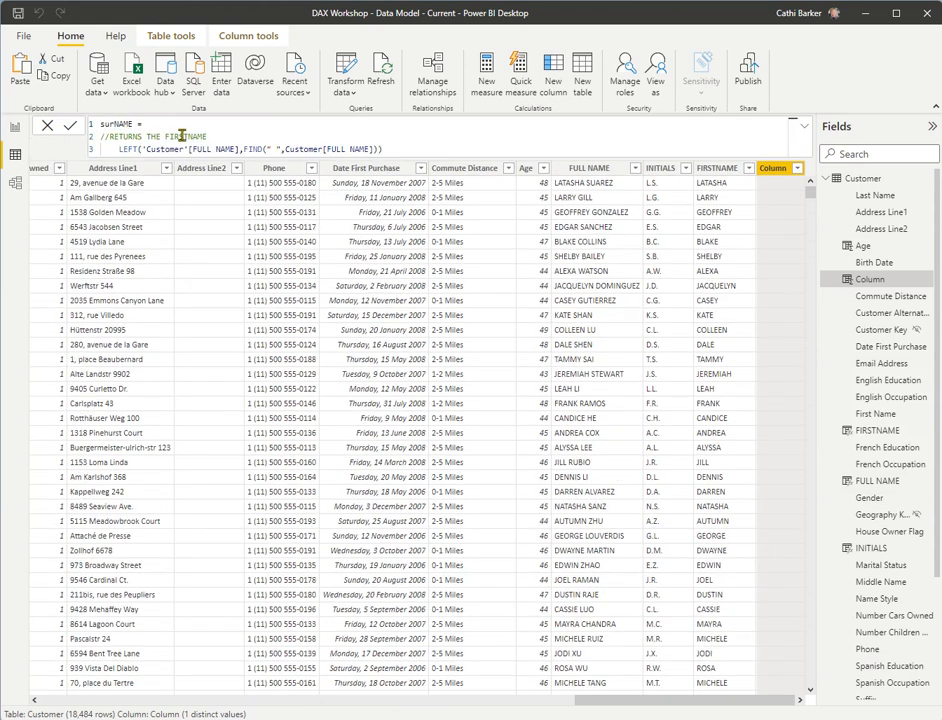
pyautogui.hotkey('shift', 'Home')
pyautogui.write('SUR')
pyautogui.doubleClick(210, 136)
pyautogui.write('SURNAME')
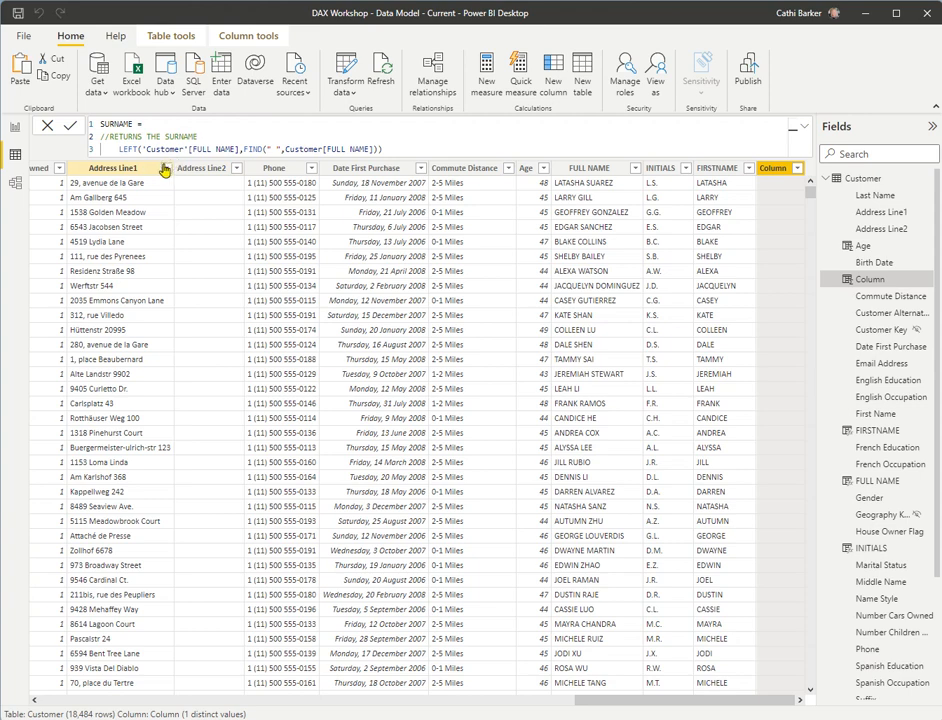
# Replace the LEFT function with RIGHT in the SURNAME formula
pyautogui.click(120, 150)
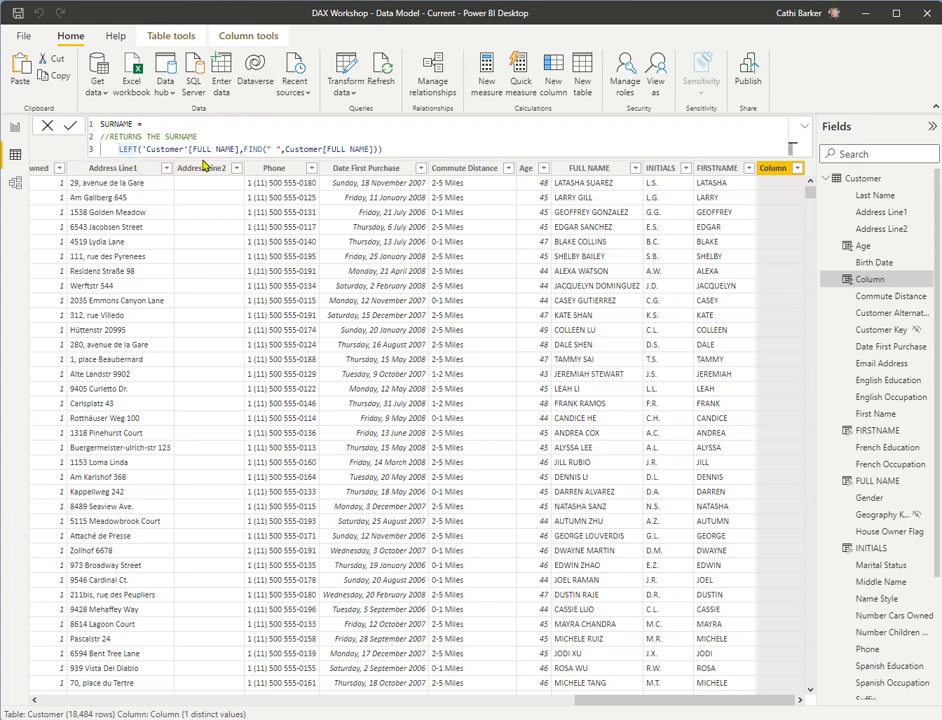
pyautogui.hotkey('ctrl', 'shift', 'Right')
pyautogui.write('RIGHT')
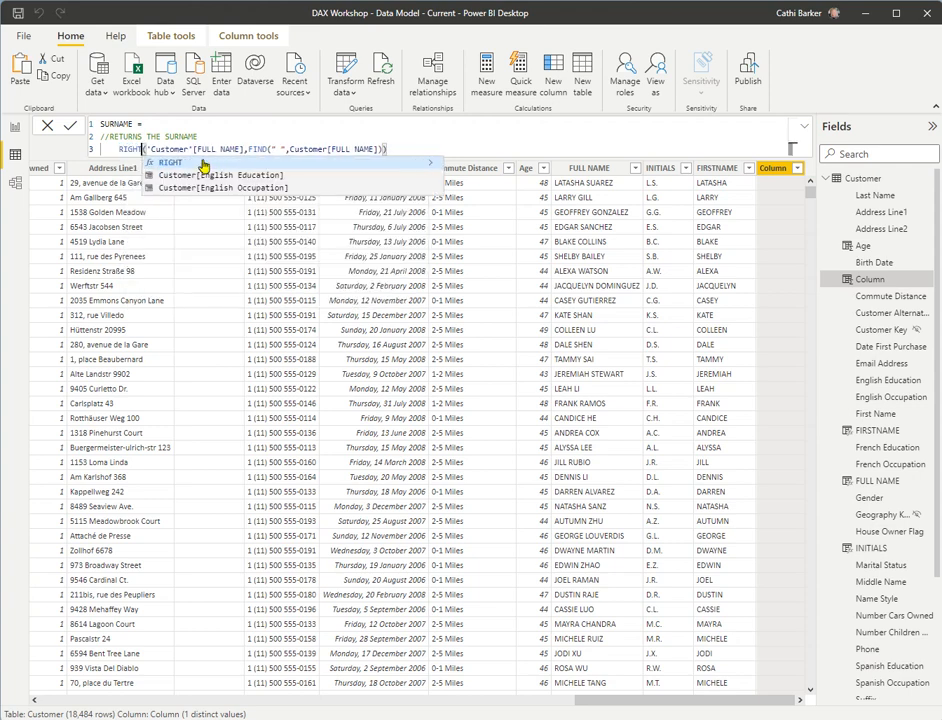
pyautogui.click(203, 164)
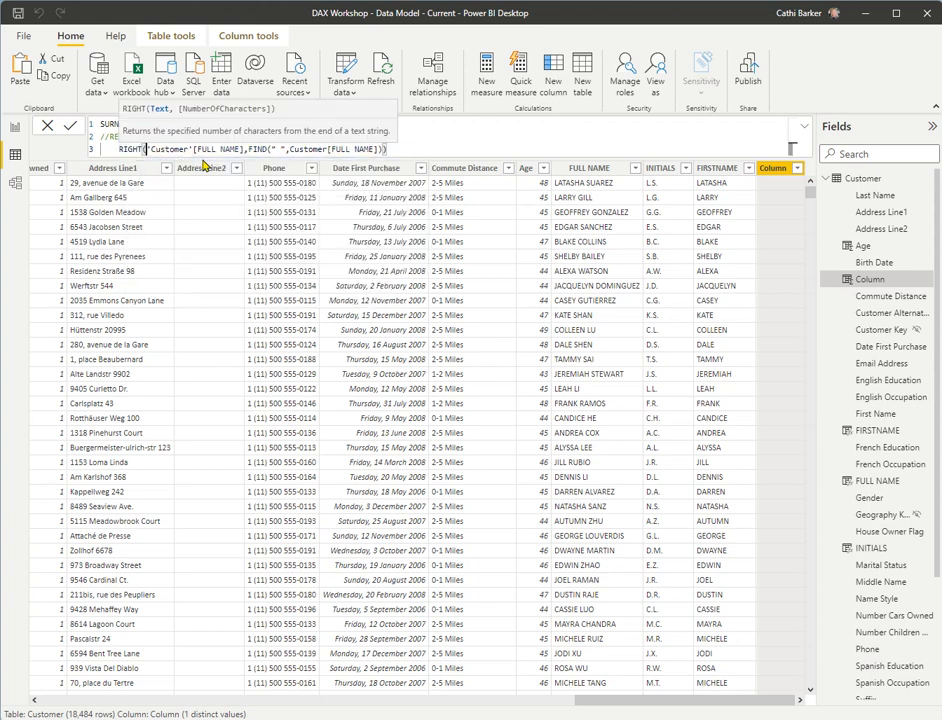
# Insert LEN(Customer[FULL NAME])- before FIND as part of RIGHT's character count and commit the SURNAME formula
pyautogui.click(250, 149)
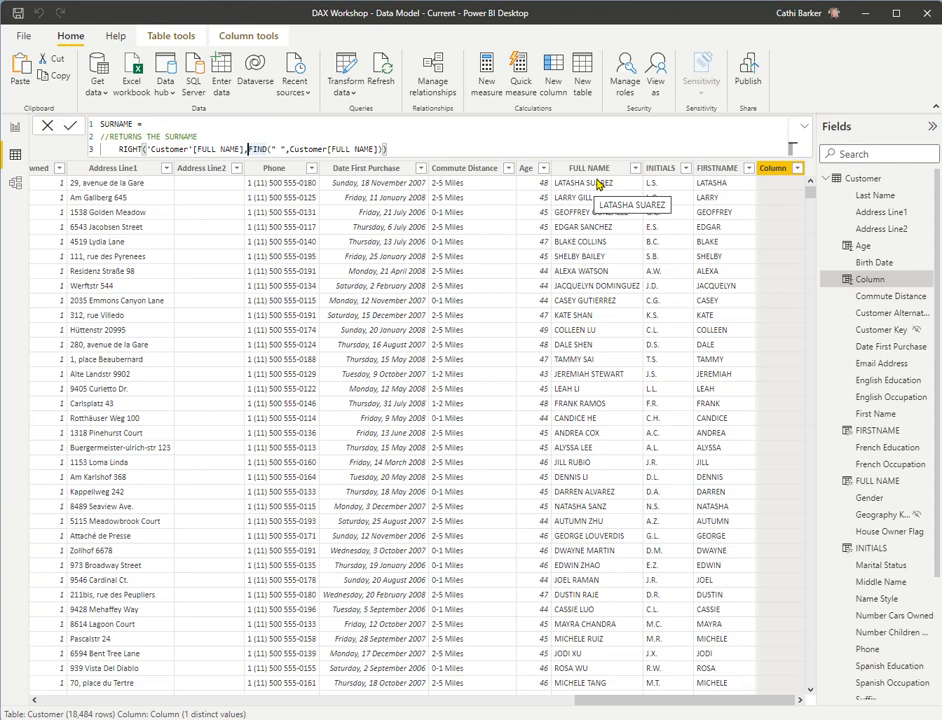
pyautogui.write('LEN')
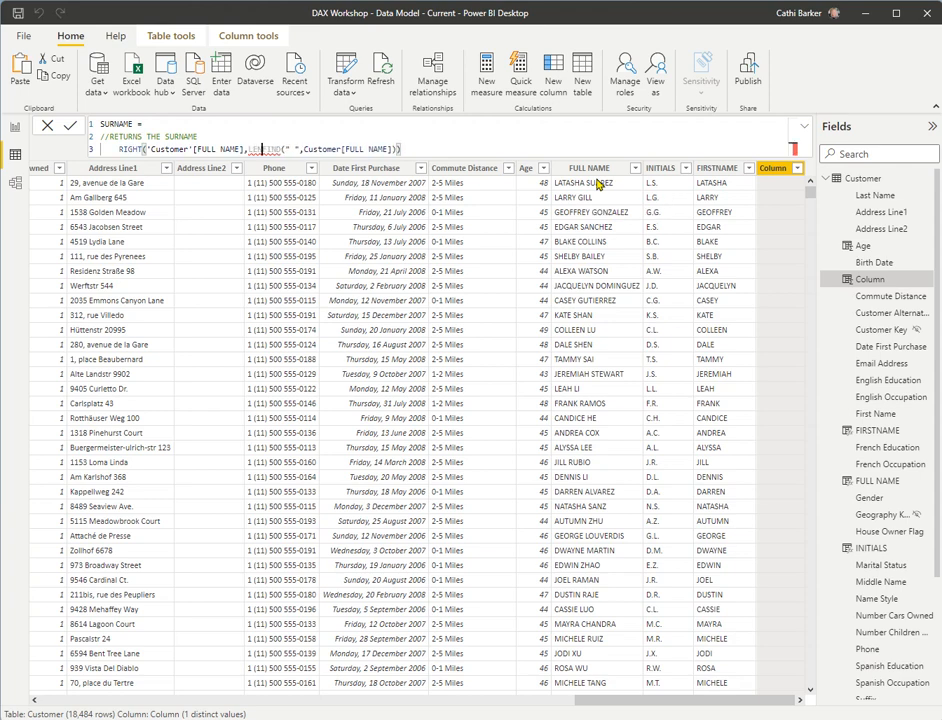
pyautogui.write('(')
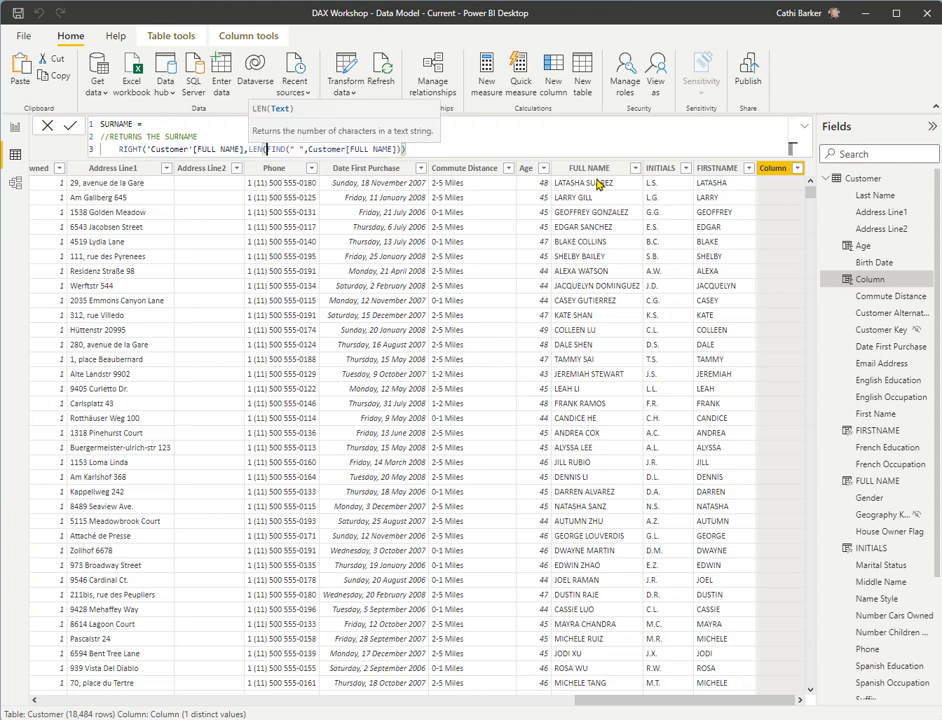
pyautogui.write('FULL')
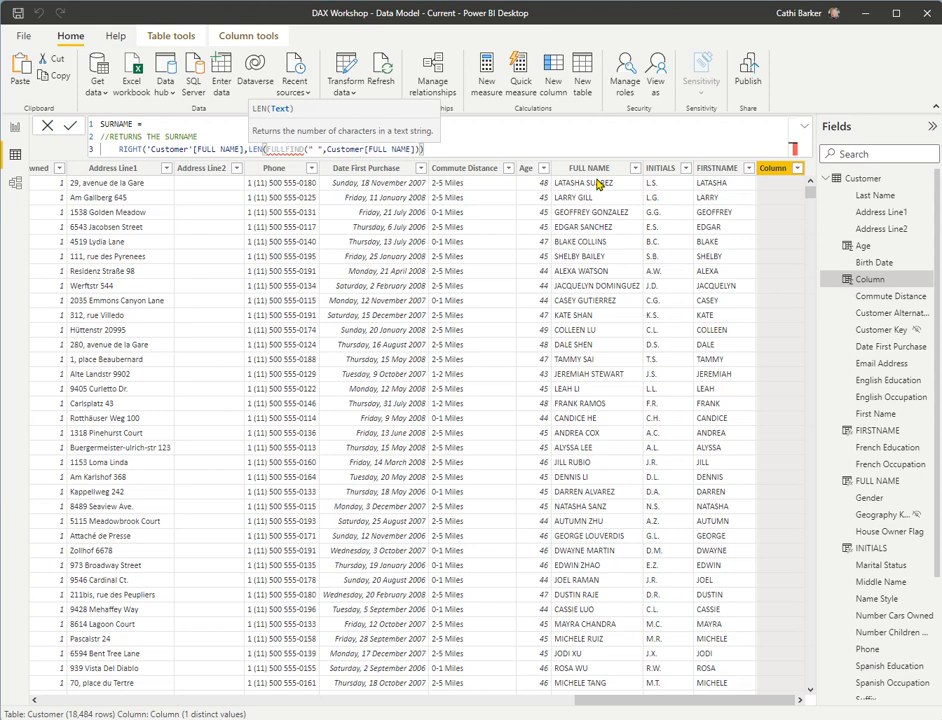
pyautogui.press('BackSpace')
pyautogui.press('BackSpace')
pyautogui.press('BackSpace')
pyautogui.press('BackSpace')
pyautogui.write(',')
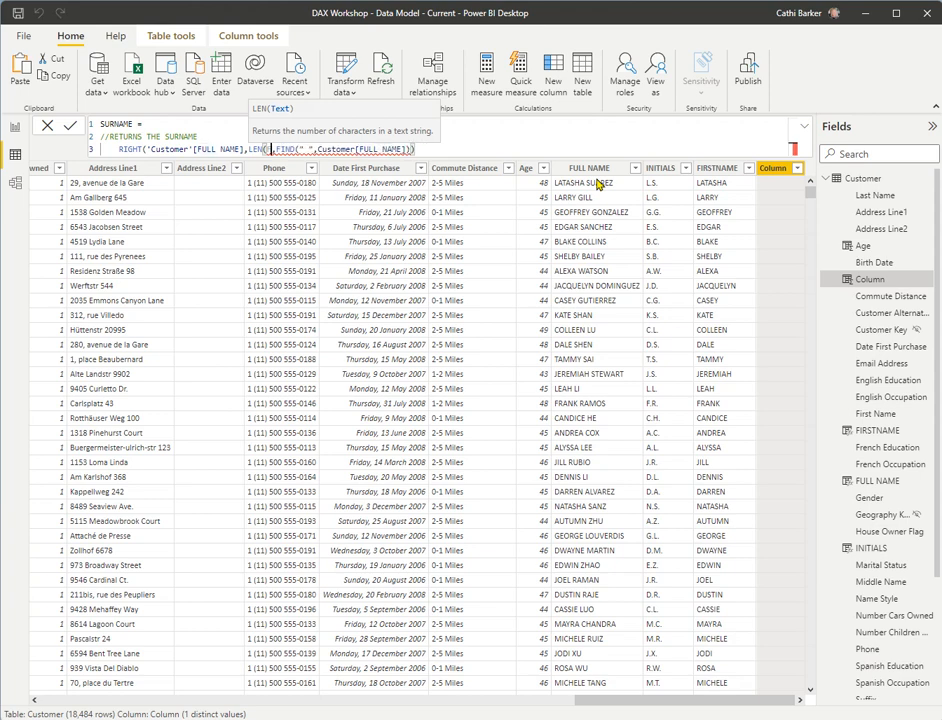
pyautogui.write('Customer[FULL NAME]')
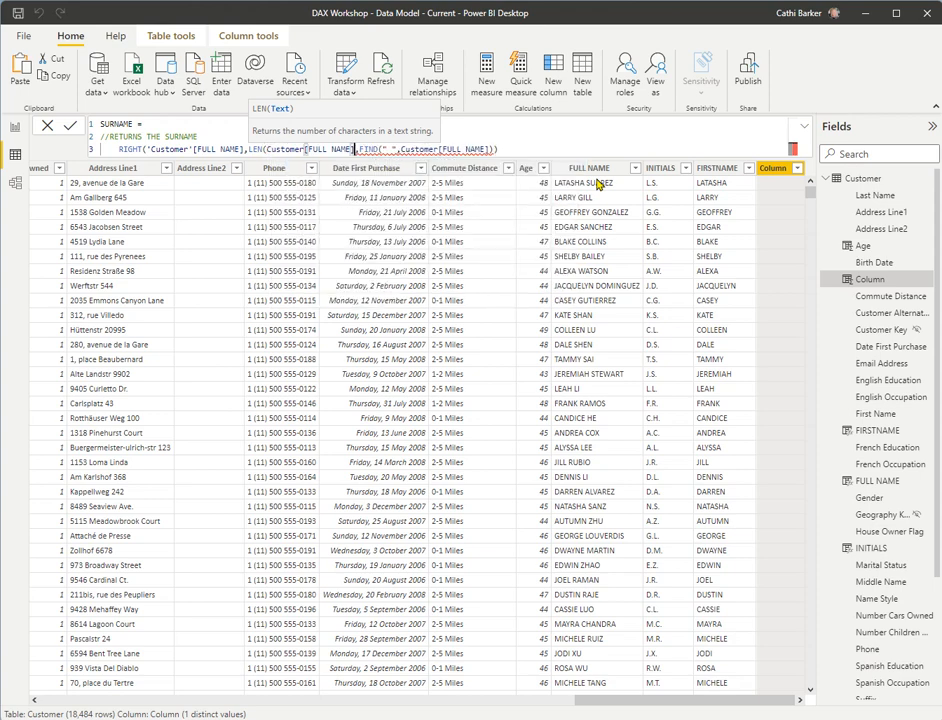
pyautogui.write(')')
pyautogui.press('Delete')
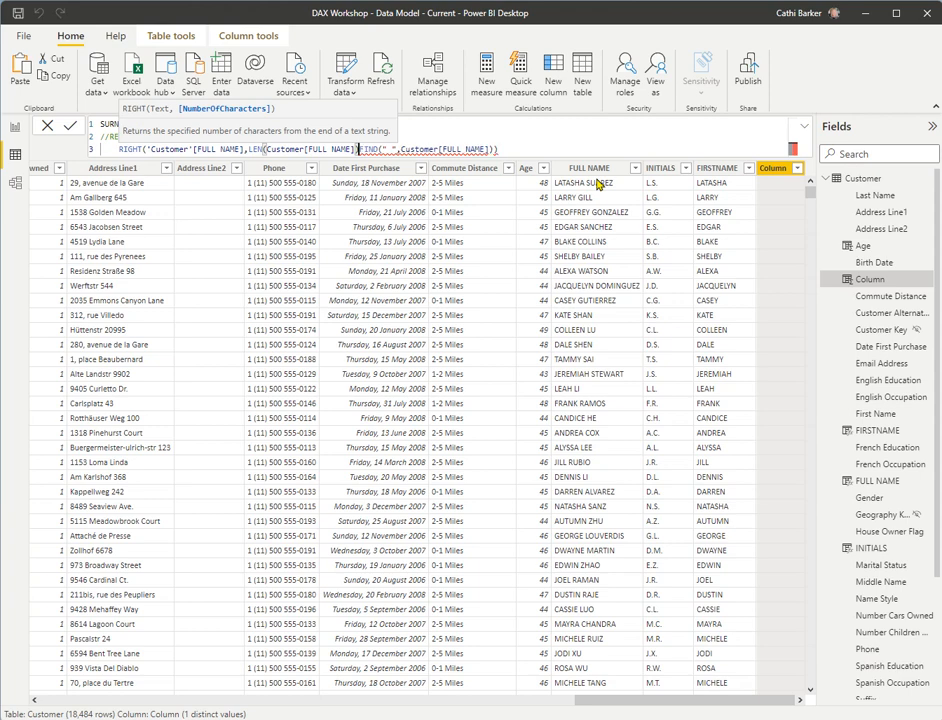
pyautogui.write('-')
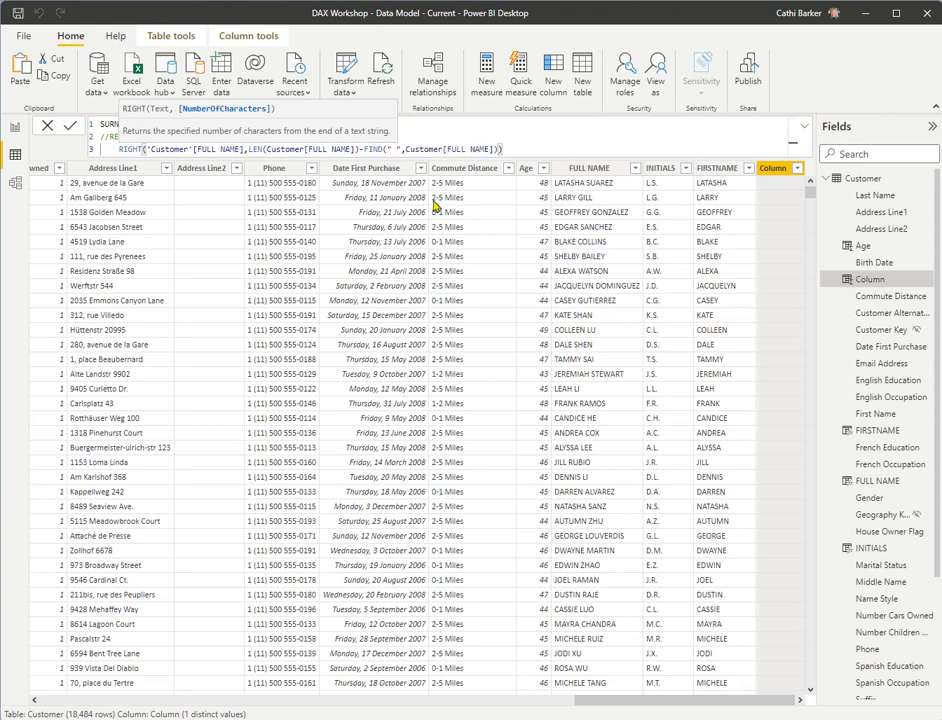
pyautogui.click(153, 148)
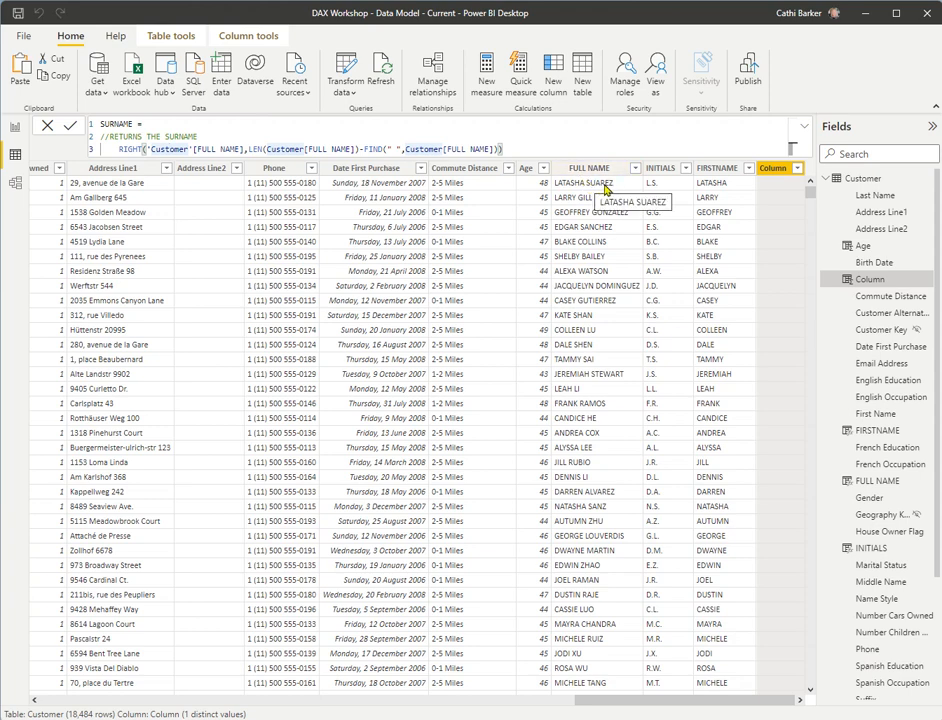
pyautogui.click(525, 157)
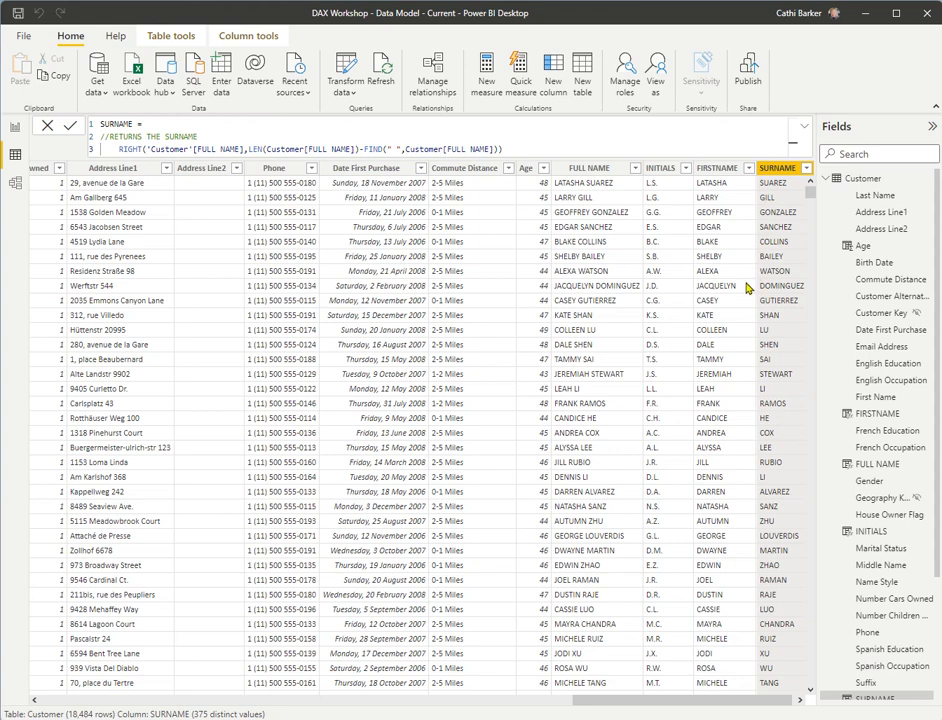
# Try subtracting 1 from the character count at the end of the SURNAME formula and commit it
pyautogui.click(497, 150)
pyautogui.write('))')
pyautogui.press('BackSpace')
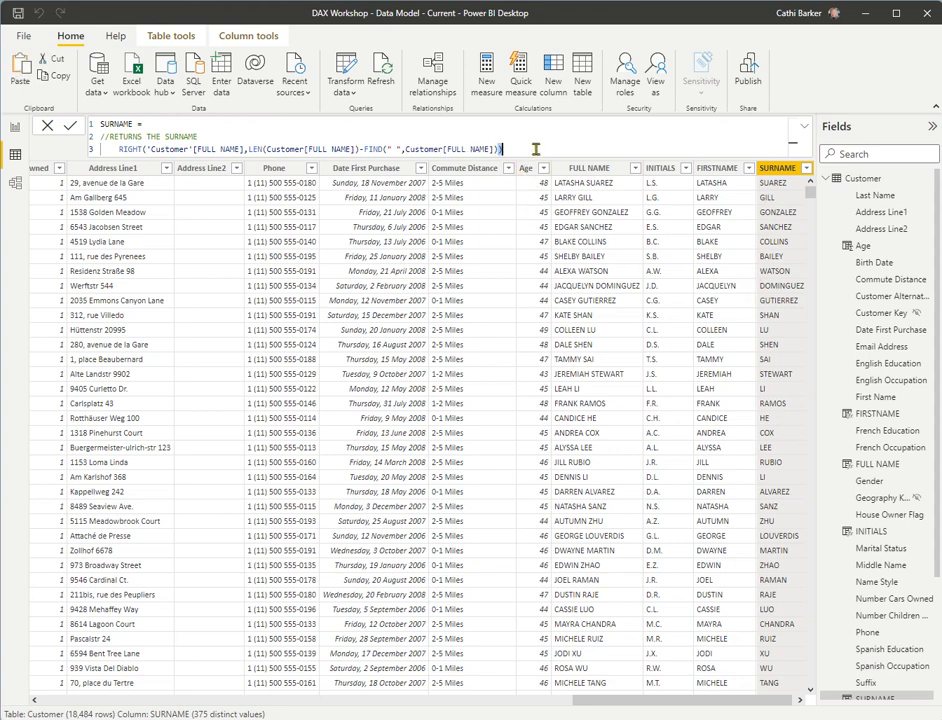
pyautogui.write('-1)')
pyautogui.press('Return')
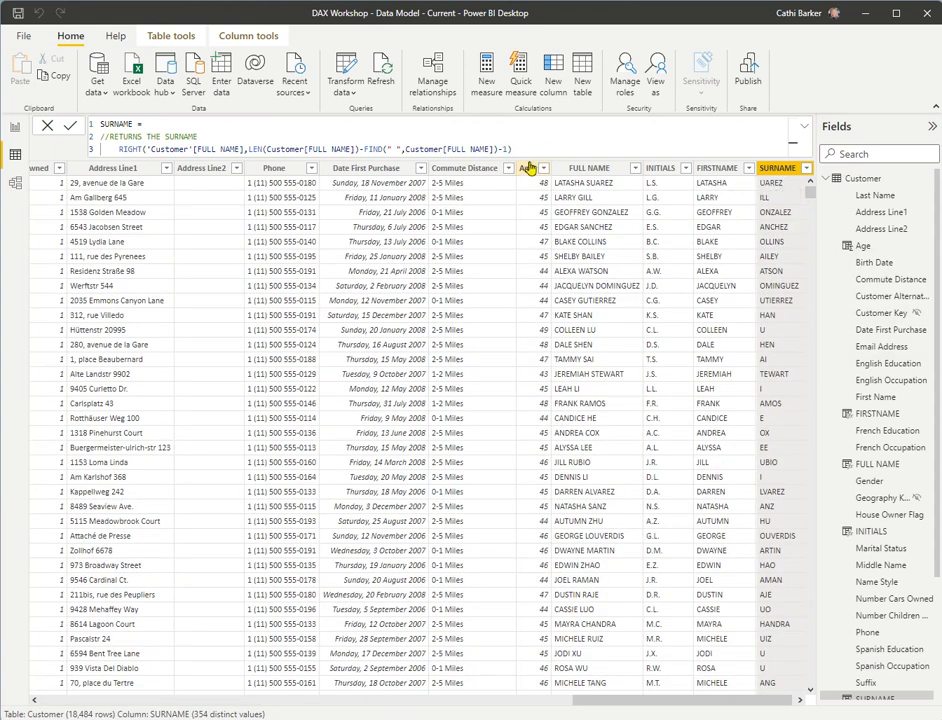
# Remove the -1 from the SURNAME formula's character count and commit the formula
pyautogui.click(511, 148)
pyautogui.press('BackSpace')
pyautogui.press('BackSpace')
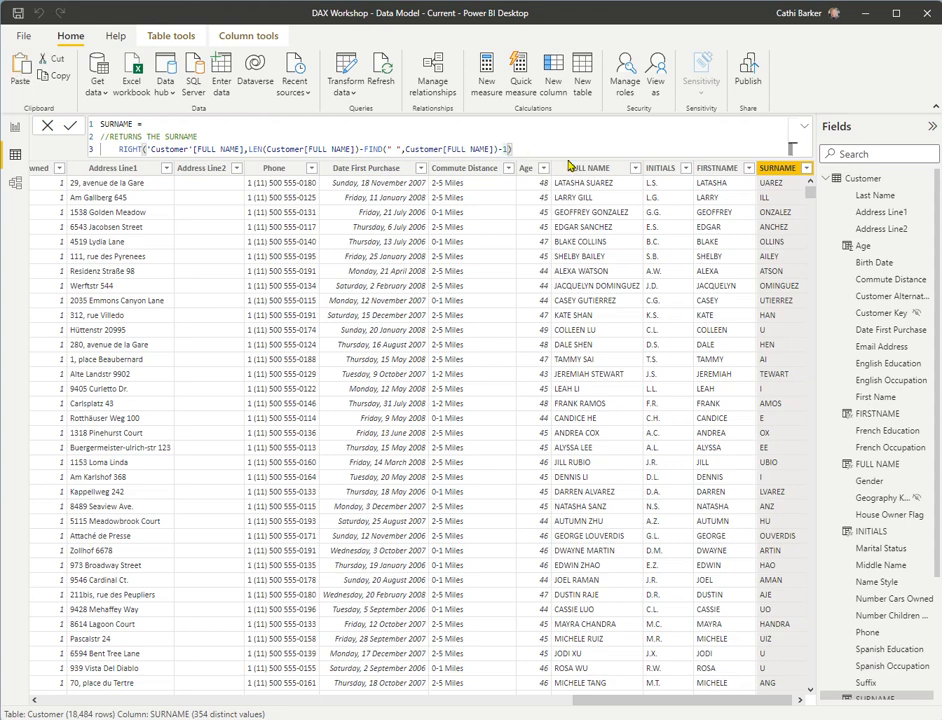
pyautogui.press('Return')
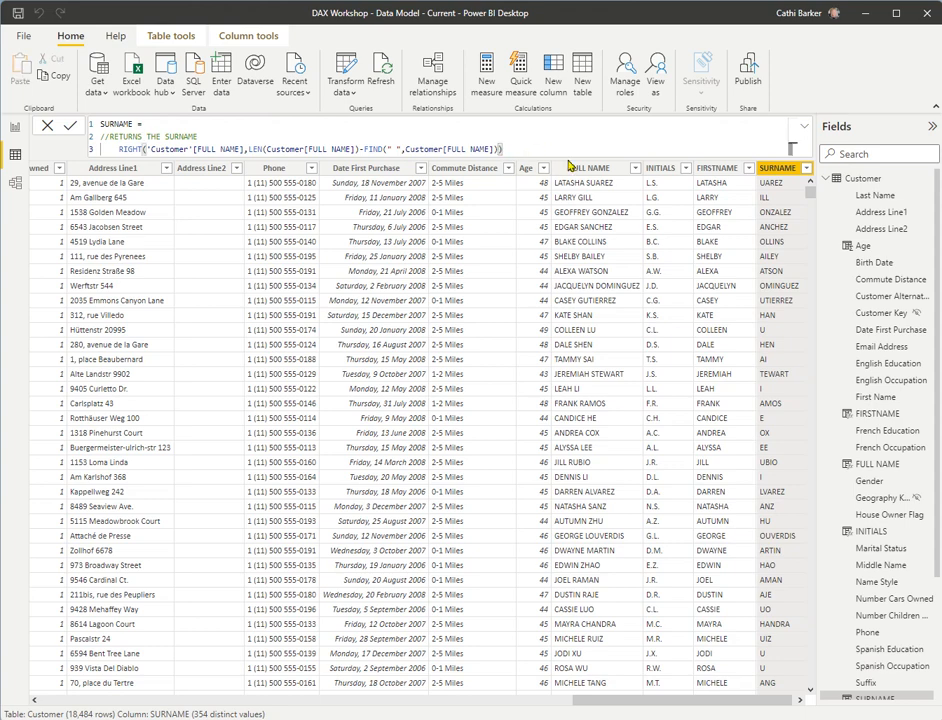